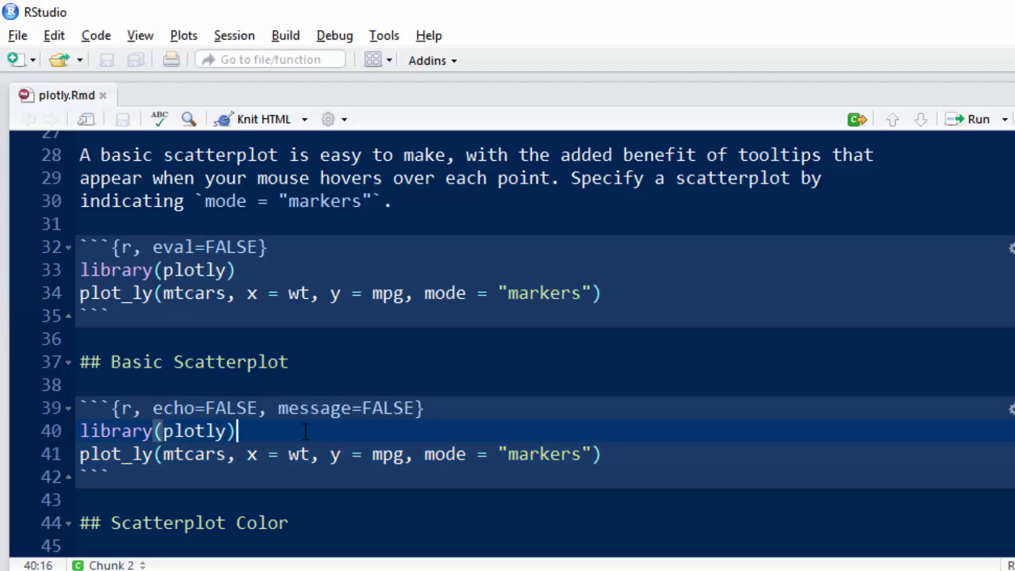
Step: Run the library(plotly) line so plotly is loaded in the console
key("Home")
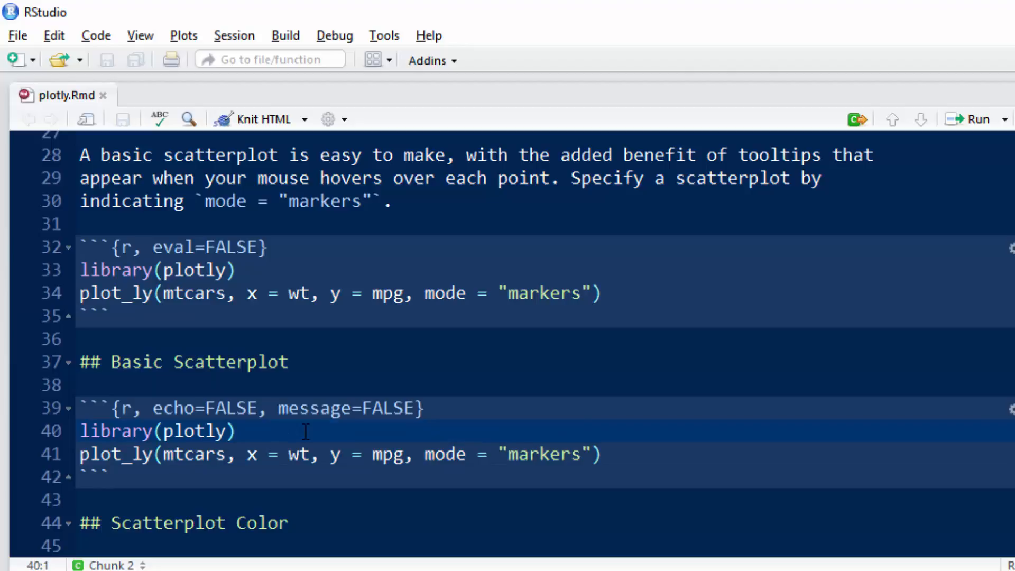
key("shift+Down")
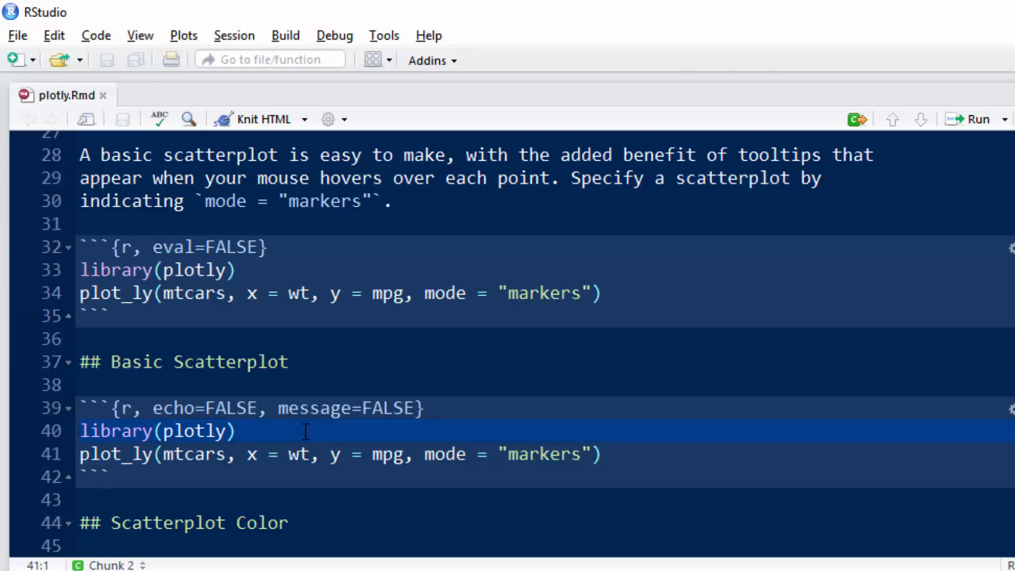
Step: Step through the plot_ly(mtcars, x = wt, y = mpg) line and run it to render the scatterplot
key("Down")
key("Up")
key("Right")
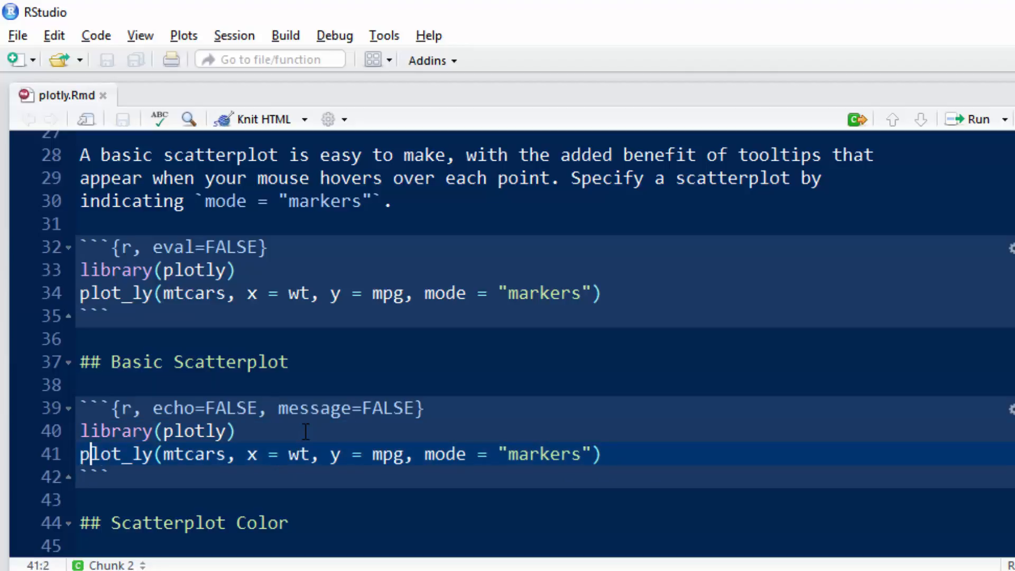
key("Right")
key("Right")
key("Right")
key("Right")
key("Right")
key("Right")
key("Right")
key("Right")
key("Right")
key("Right")
key("Right")
key("Right")
key("Right")
key("Right")
key("Right")
key("Left")
key("Left")
key("Left")
key("Left")
key("Left")
key("Left")
key("Left")
key("Left")
key("Left")
key("Left")
key("Left")
key("Left")
key("Left")
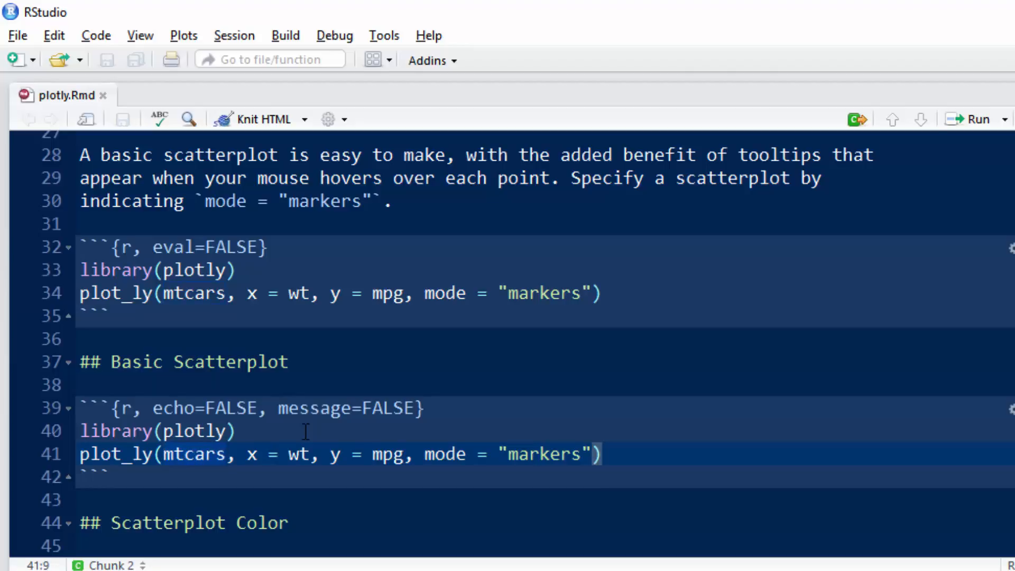
key("Right")
key("Right")
key("Right")
key("Right")
key("Right")
key("Right")
key("Right")
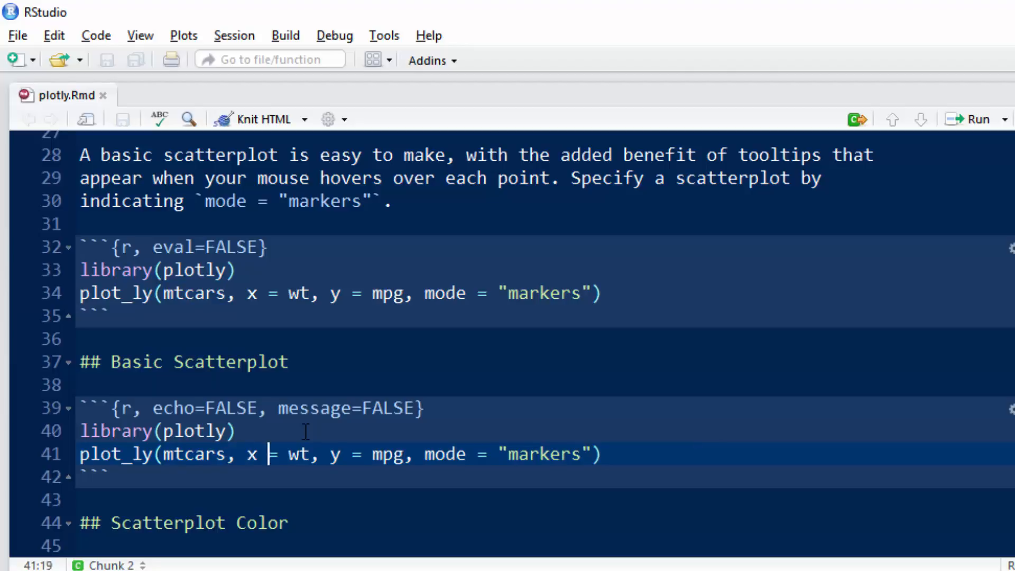
key("Right")
key("Right")
key("Right")
key("Right")
key("Right")
key("Right")
key("Right")
key("Right")
key("Right")
key("Right")
key("Right")
key("Right")
key("Right")
key("Right")
key("Home")
key("shift+Down")
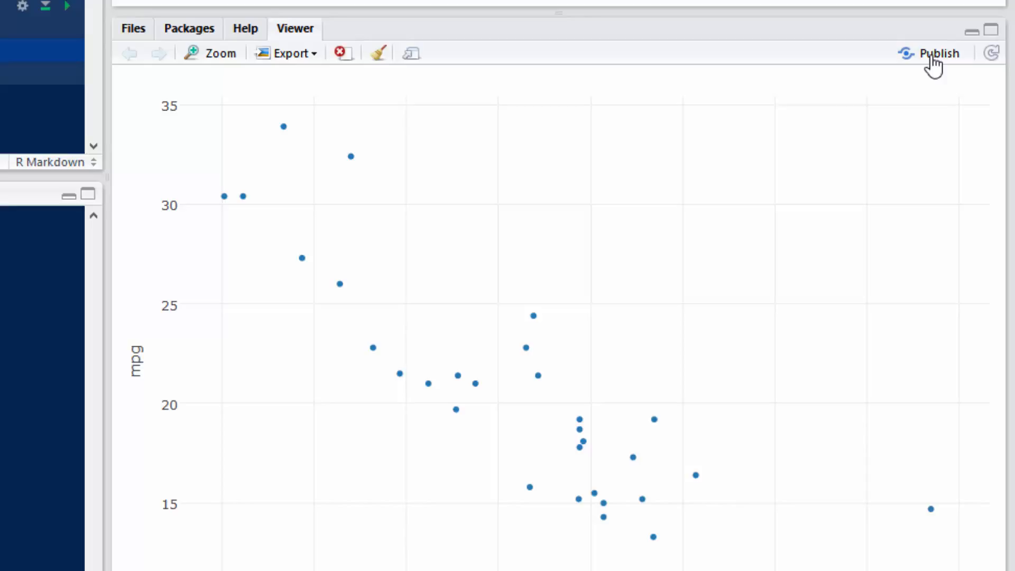
mouse_move(556, 302)
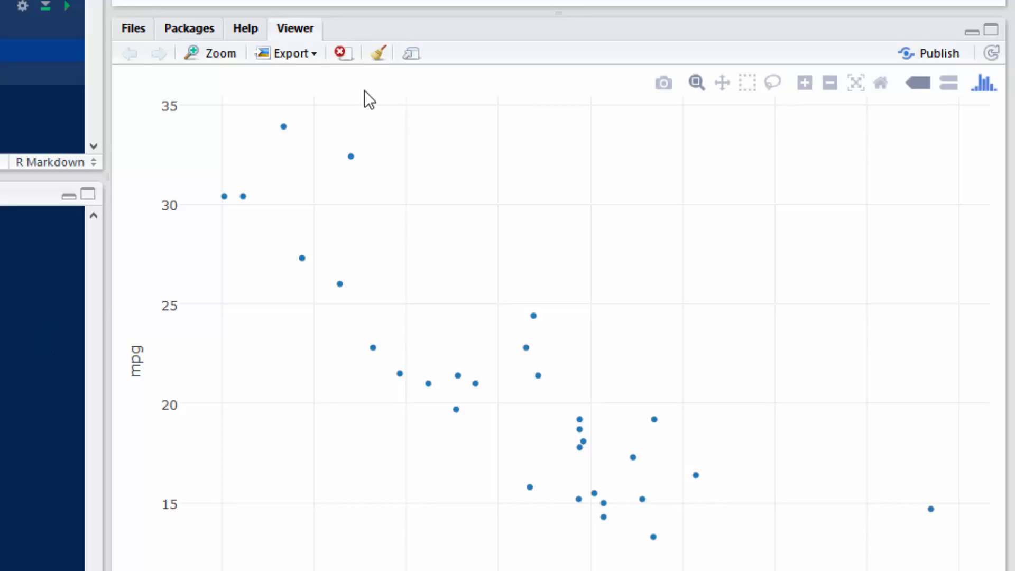
Step: Export the Viewer plot as web page test.html, overwriting the existing file
left_click(296, 53)
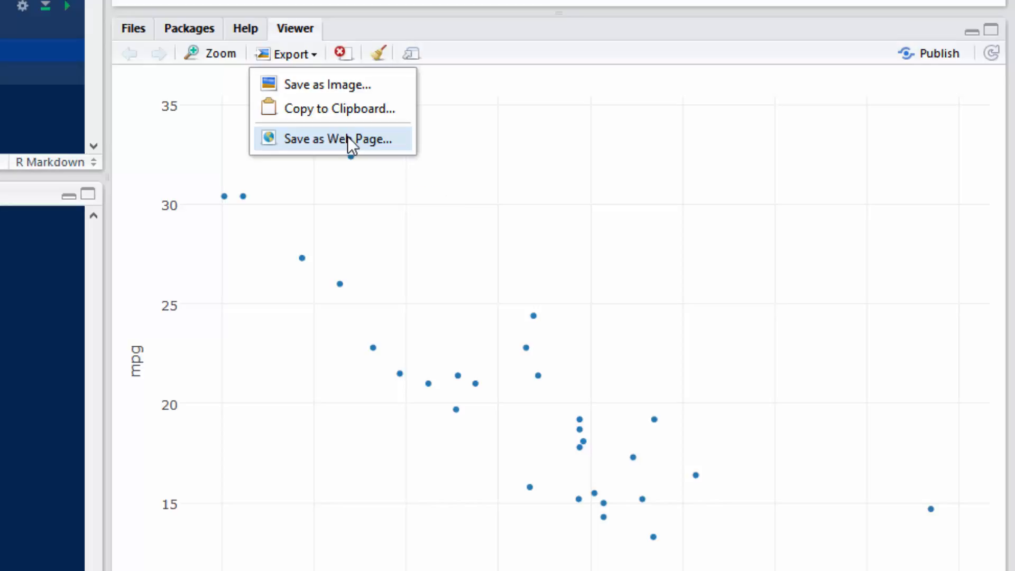
left_click(348, 138)
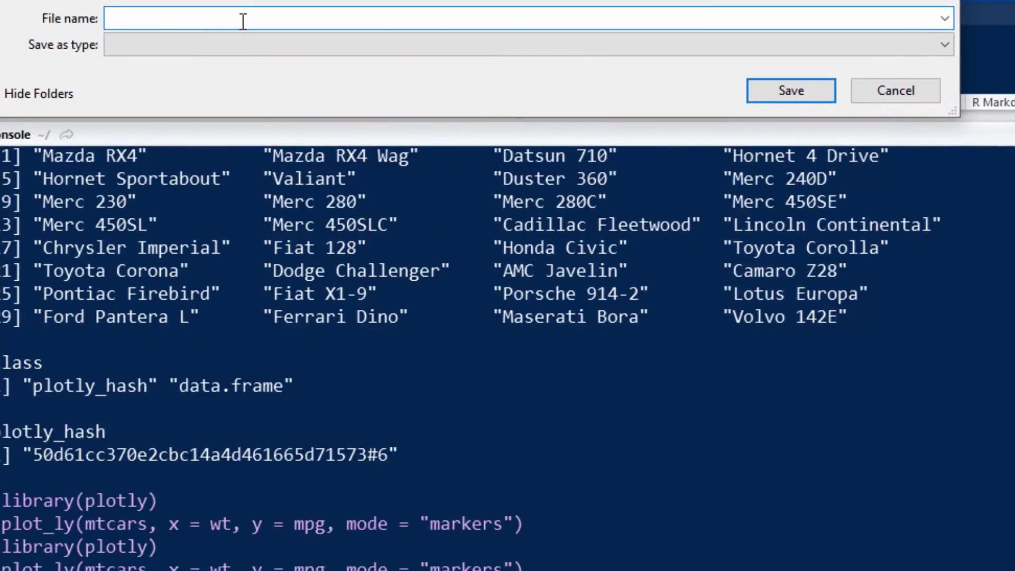
type("test")
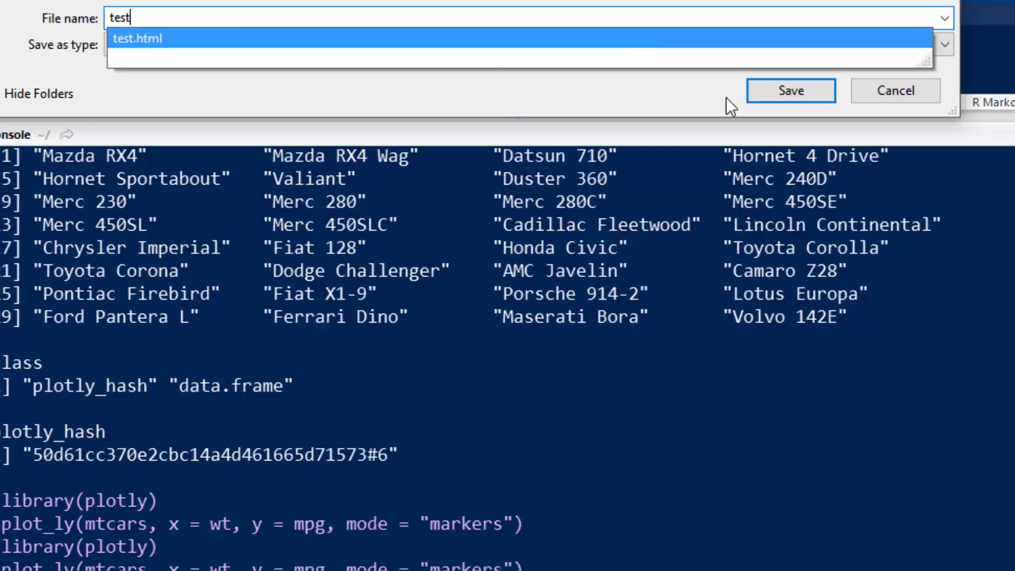
left_click(794, 90)
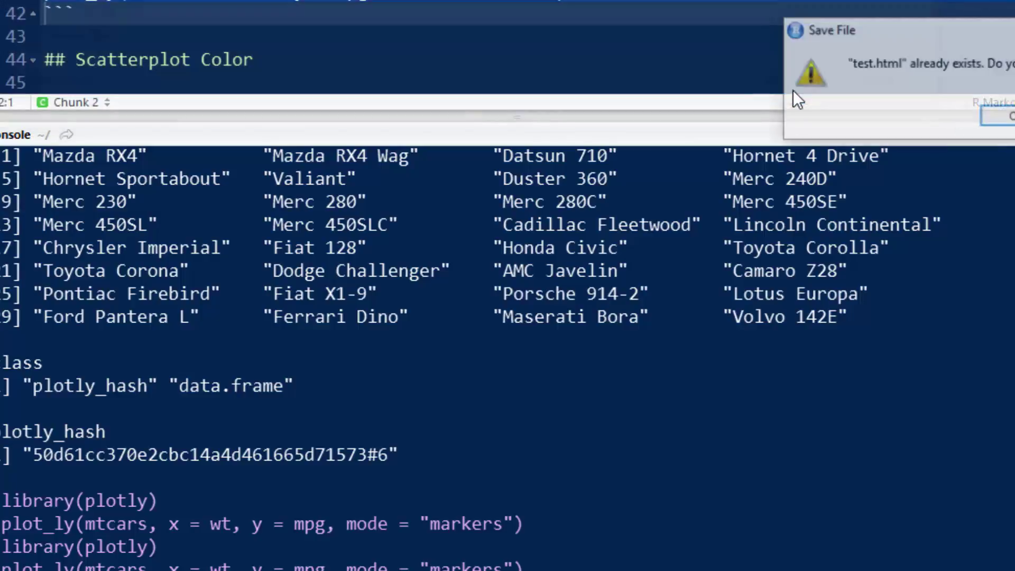
left_click(1003, 117)
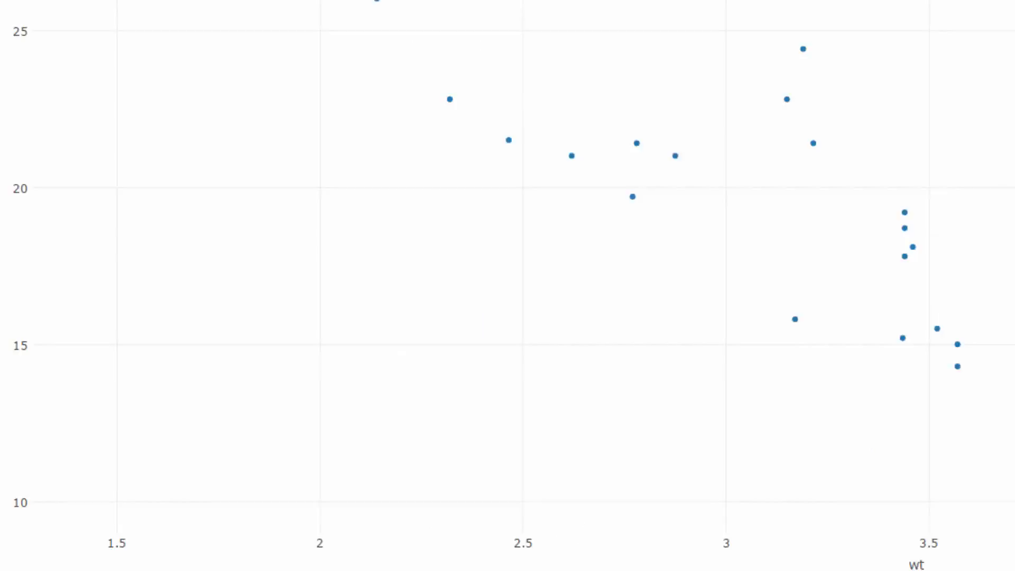